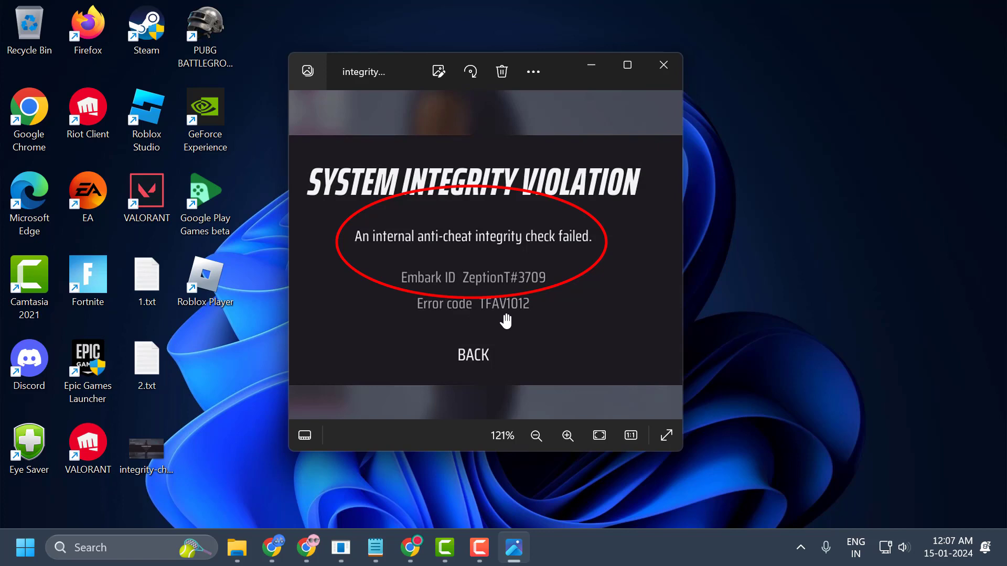
Close the error image and open the %localappdata% folder through the Run dialog.
click(663, 64)
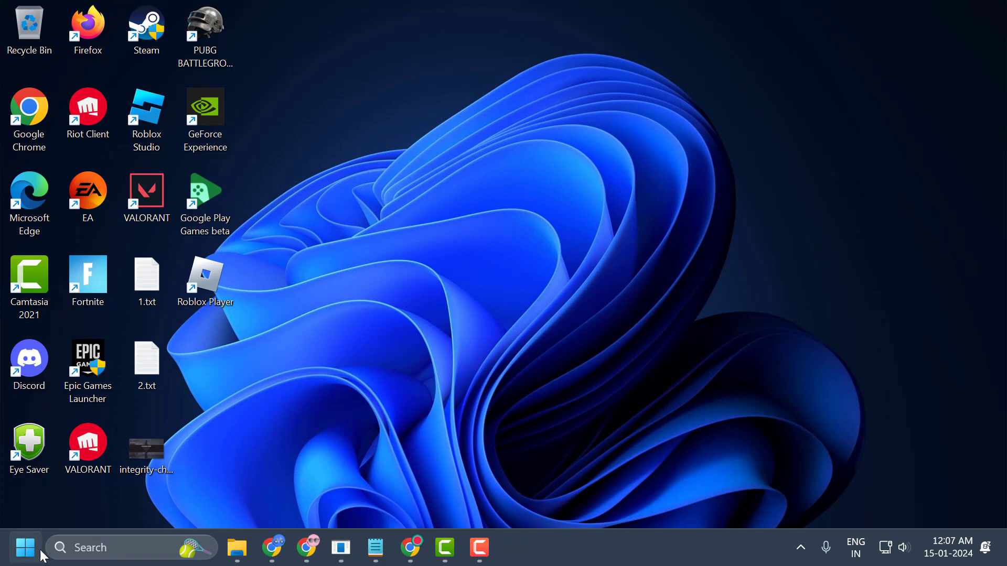
click(78, 551)
text(run)
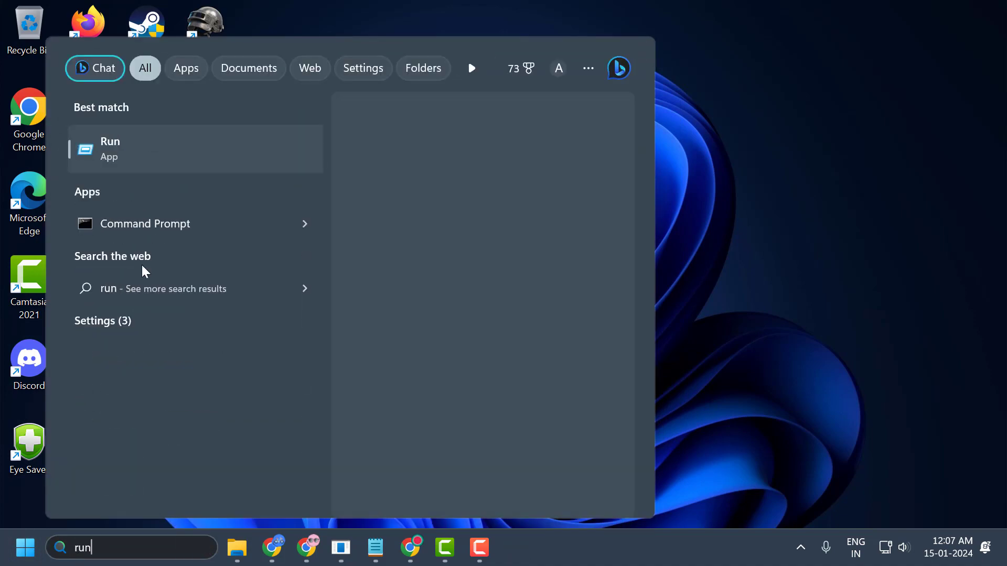
click(158, 156)
click(139, 434)
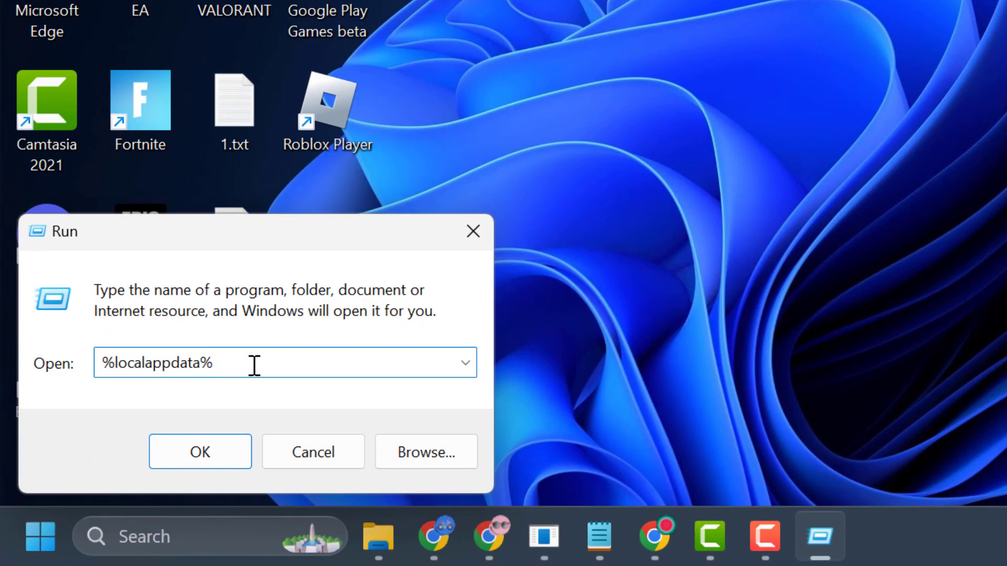
click(199, 452)
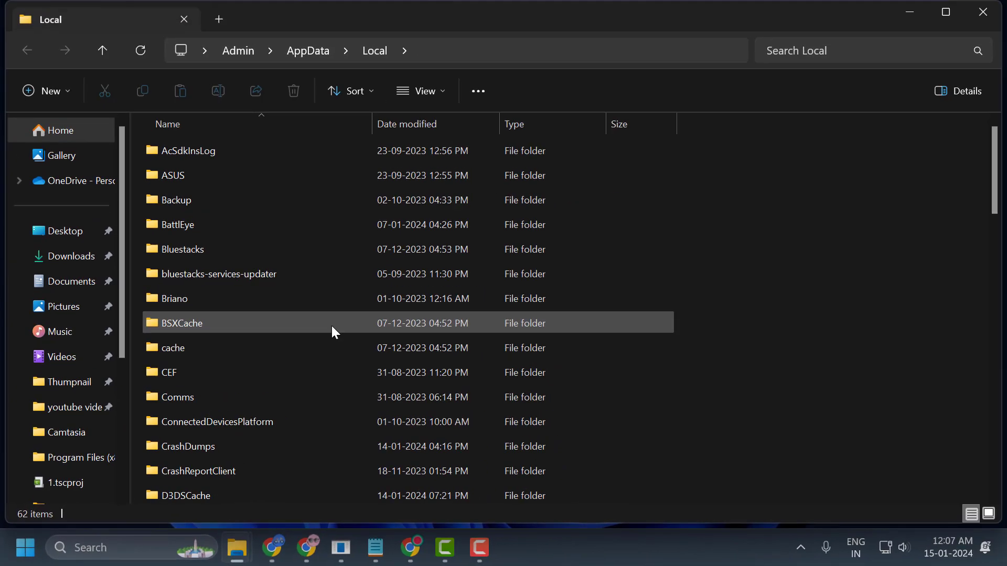
Delete the Discovery folder from AppData's Local folder.
click(332, 326)
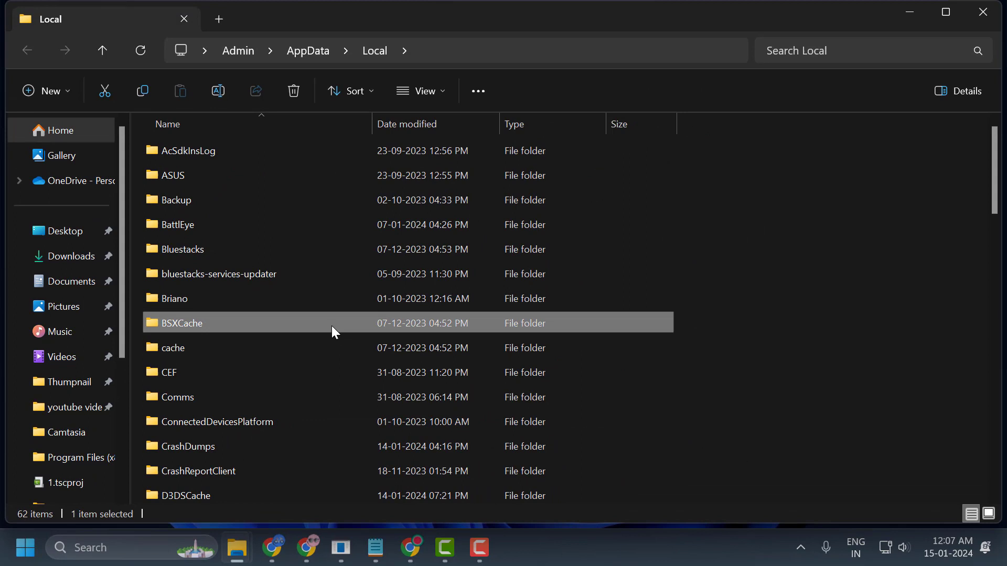
scroll(331, 326, down, 5)
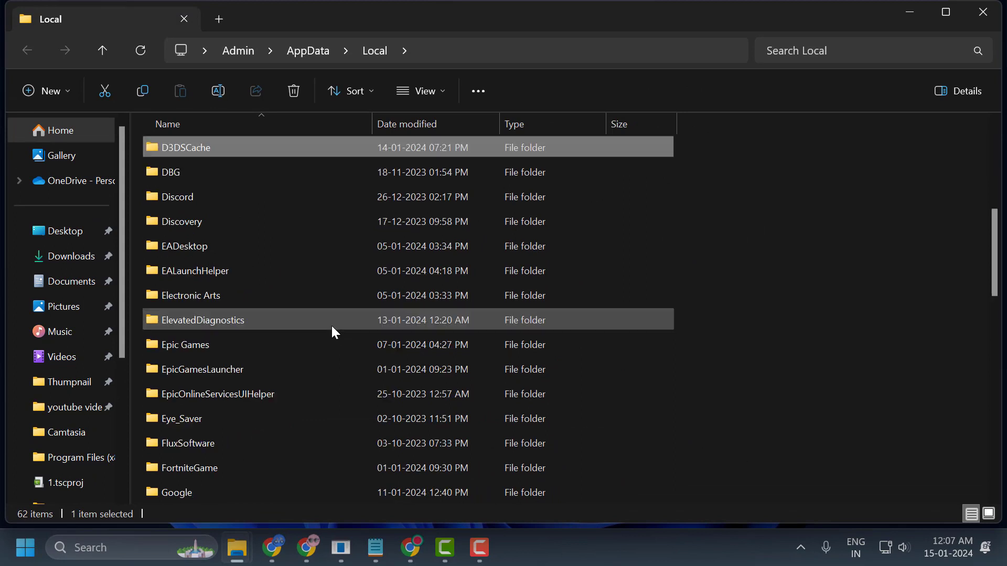
right_click(207, 231)
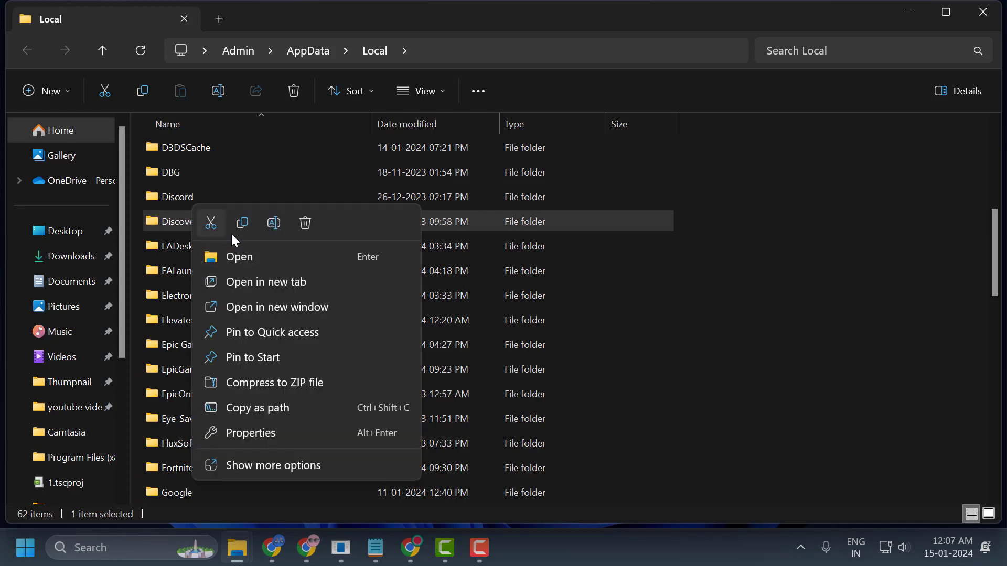
click(300, 231)
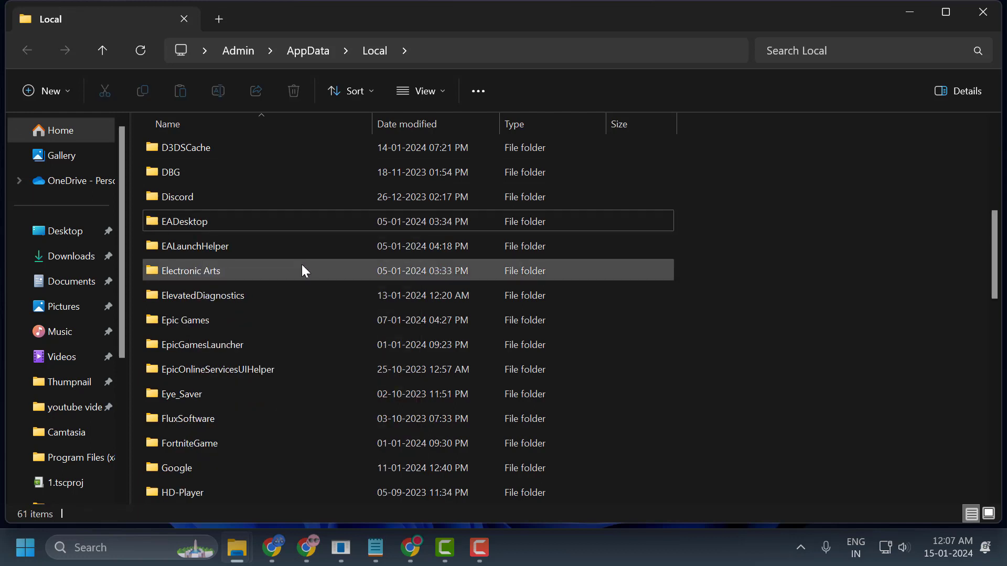
Look for an Embark folder among the entries starting with E in the Local folder, and close File Explorer.
click(231, 225)
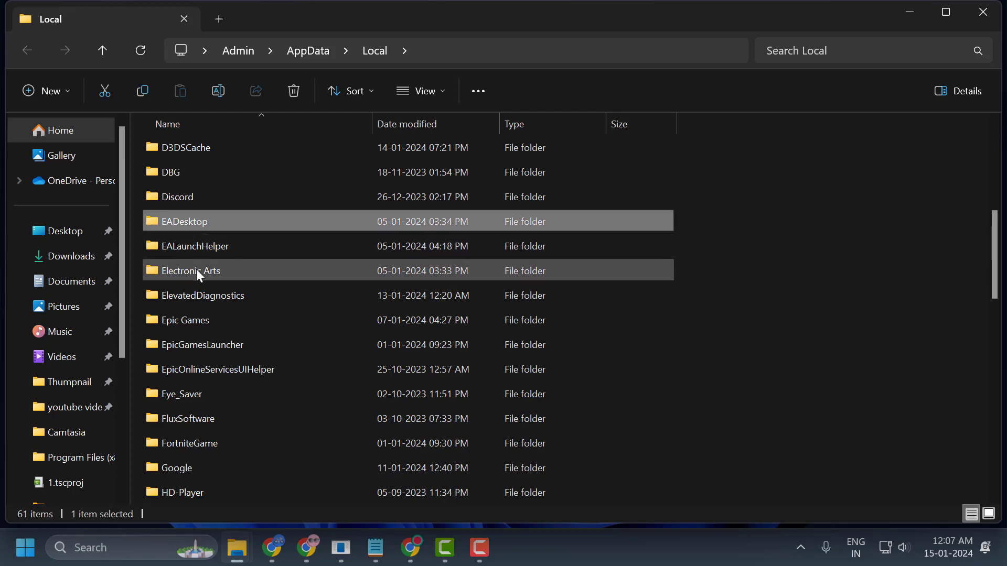
scroll(225, 268, down, 1)
scroll(231, 248, up, 2)
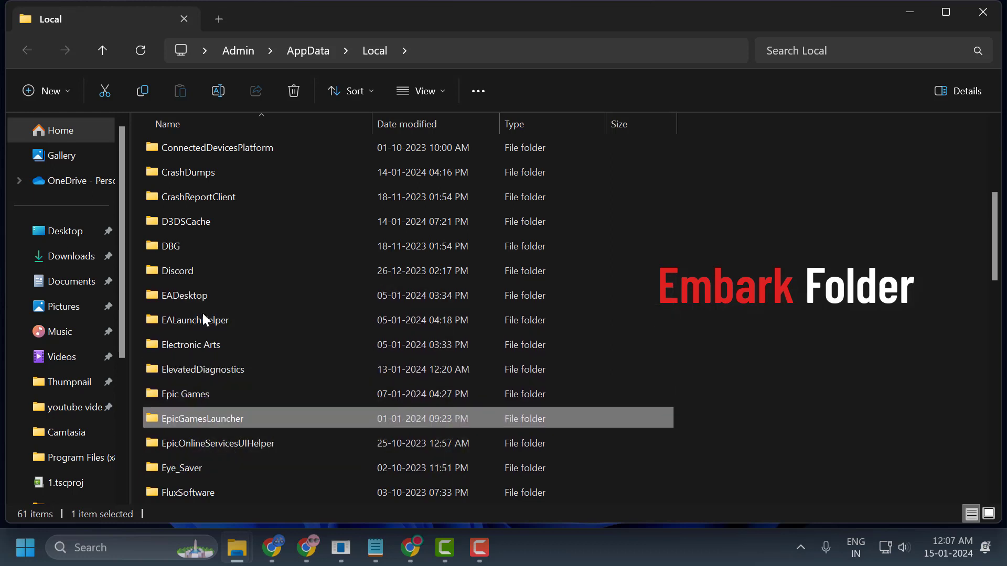
key(e)
key(e)
key(e)
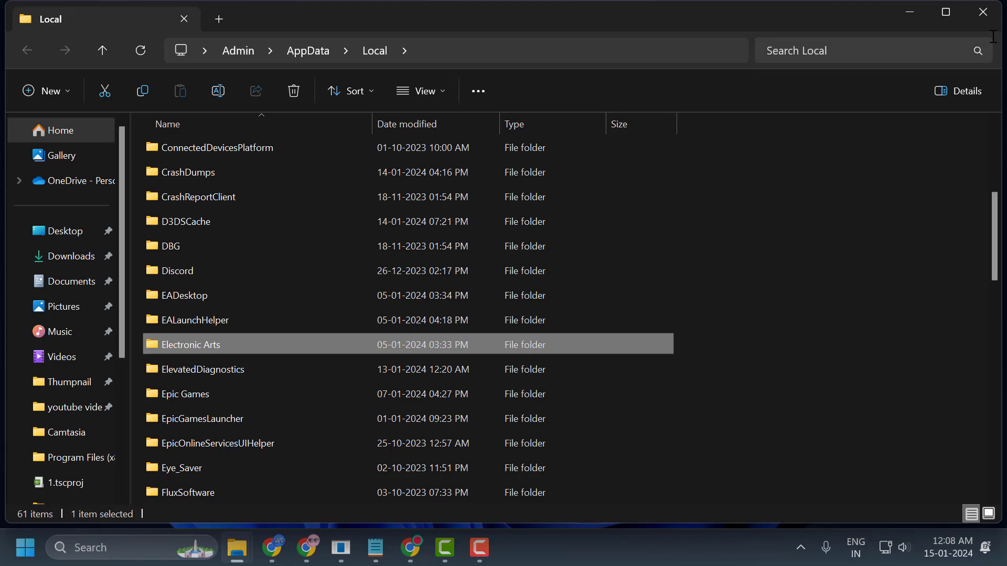
click(983, 12)
Switch to Steam and browse the local files of THE FINALS from the game library.
click(347, 548)
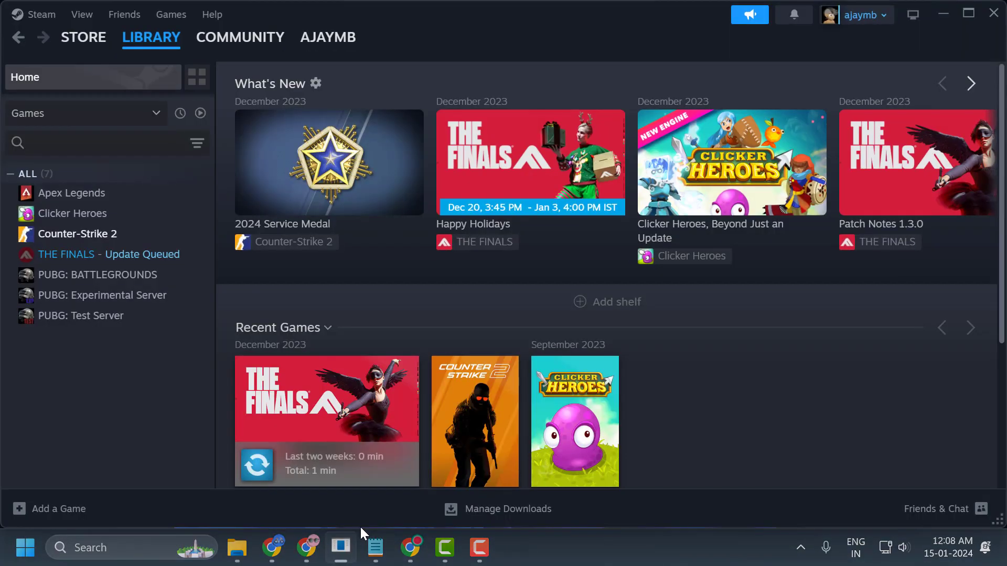
right_click(103, 265)
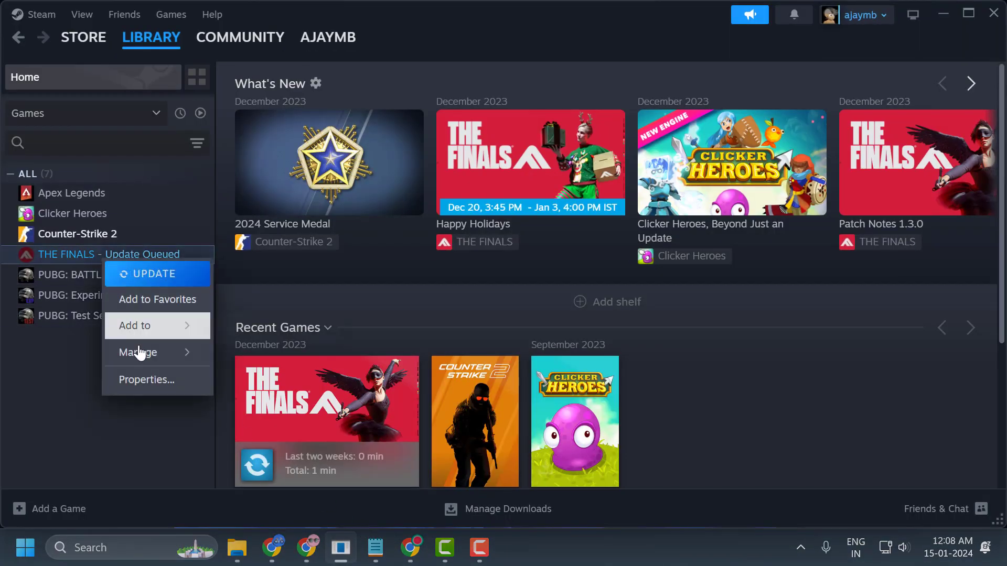
mouse_move(142, 352)
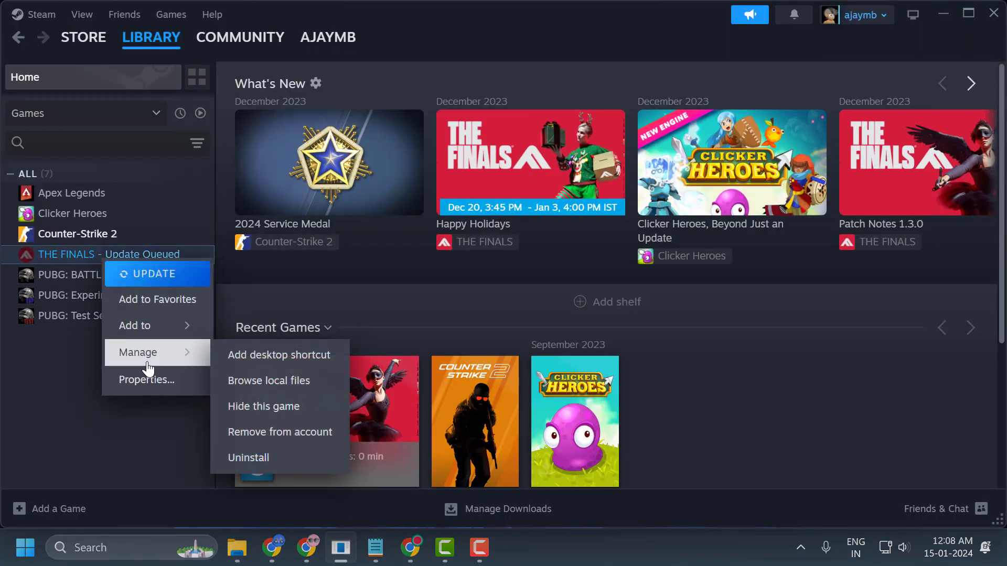
click(279, 388)
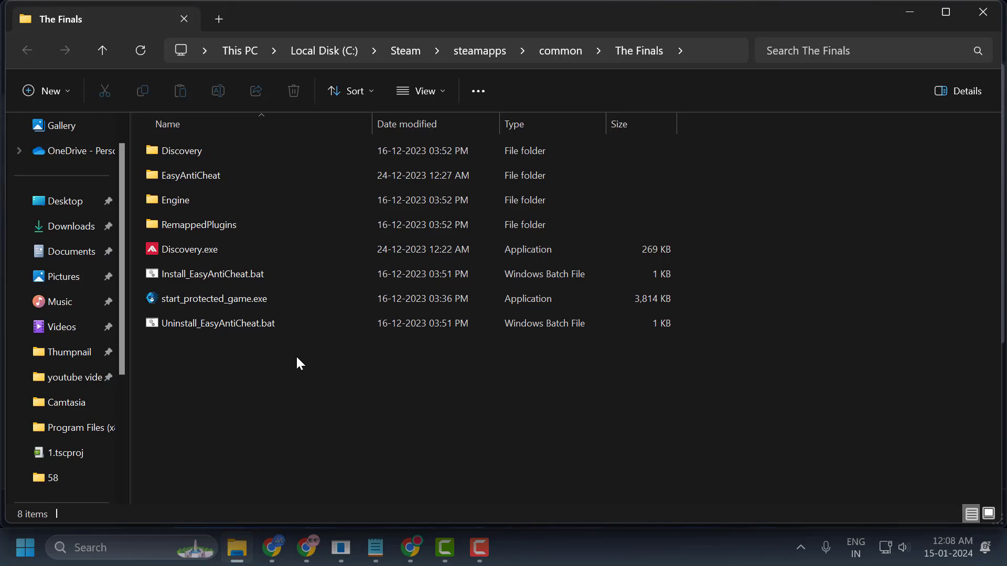
Delete the EasyAntiCheat folder, Install_EasyAntiCheat.bat, start_protected_game.exe and Uninstall_EasyAntiCheat.bat from The Finals folder.
drag(293, 363, 251, 275)
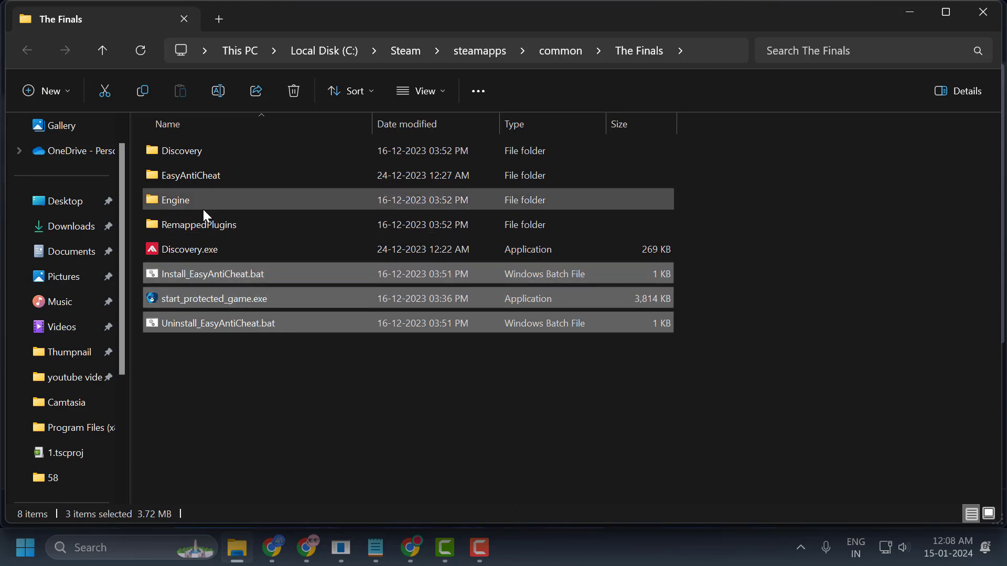
ctrl+click(195, 176)
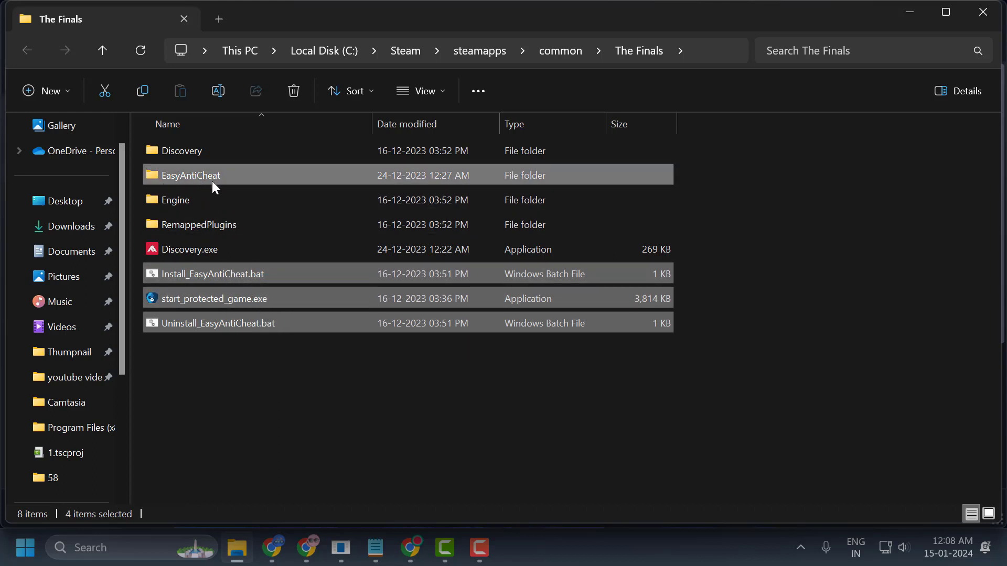
right_click(262, 314)
click(377, 334)
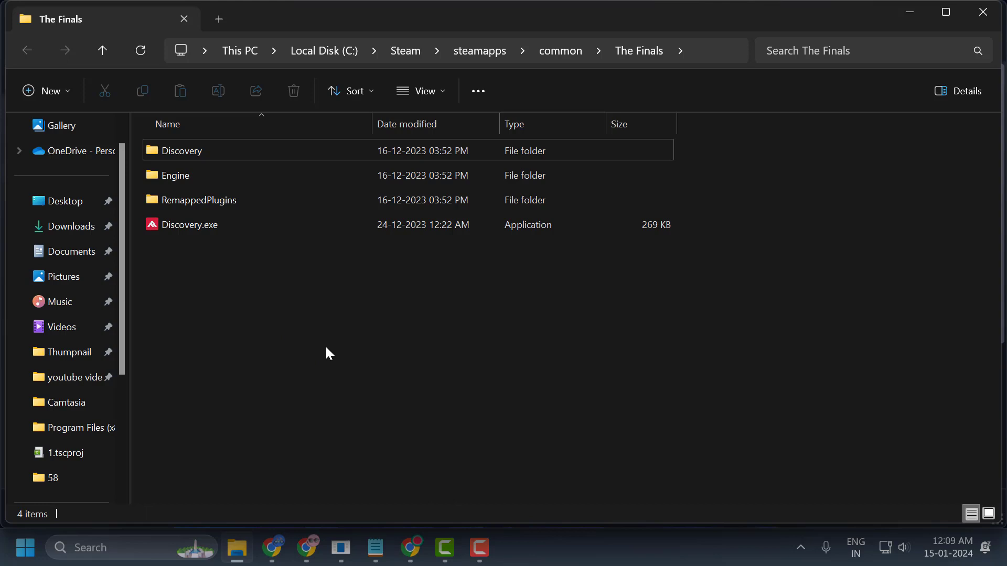
Return to Steam, verify the integrity of THE FINALS' game files and close the game's properties.
click(341, 548)
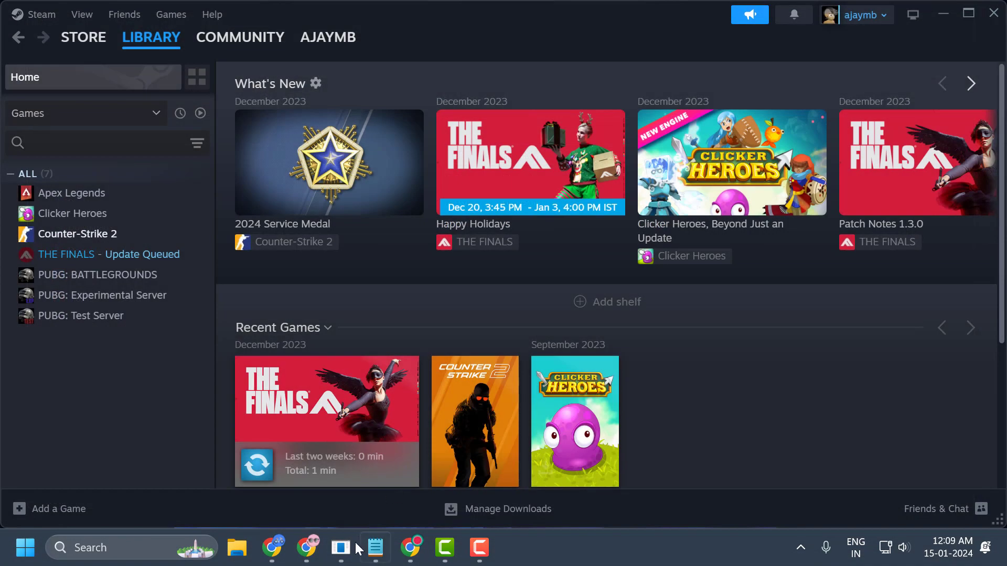
right_click(97, 255)
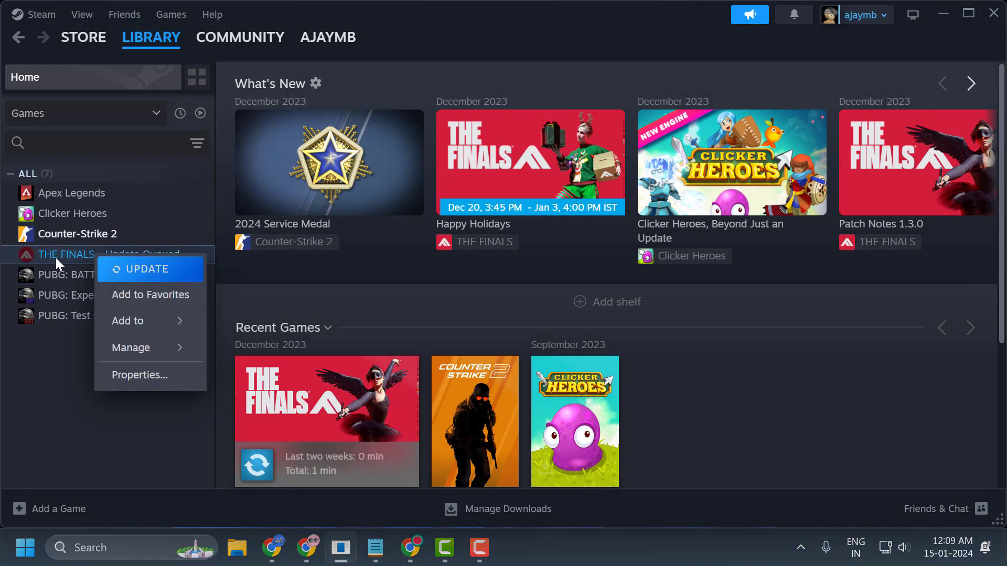
click(147, 375)
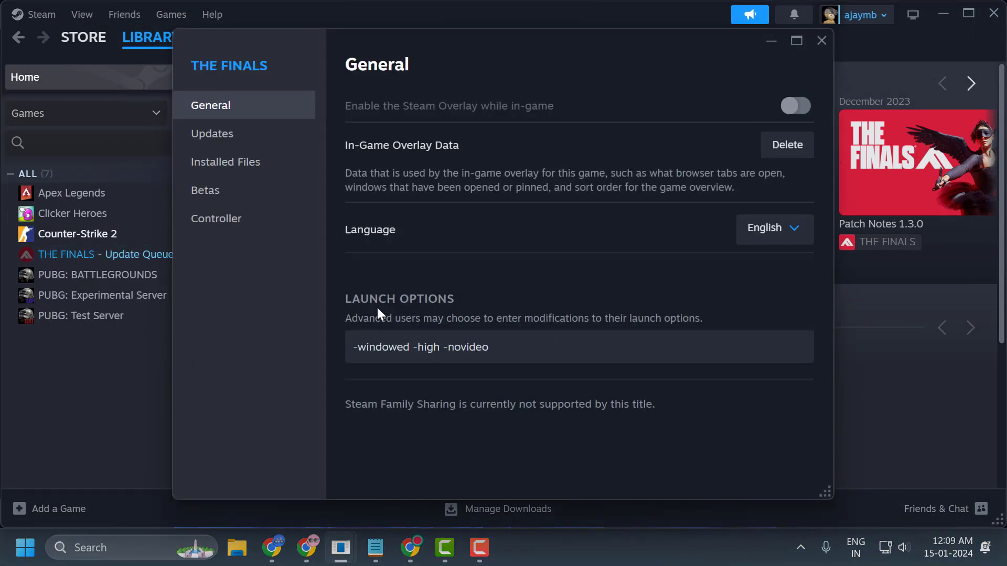
click(266, 164)
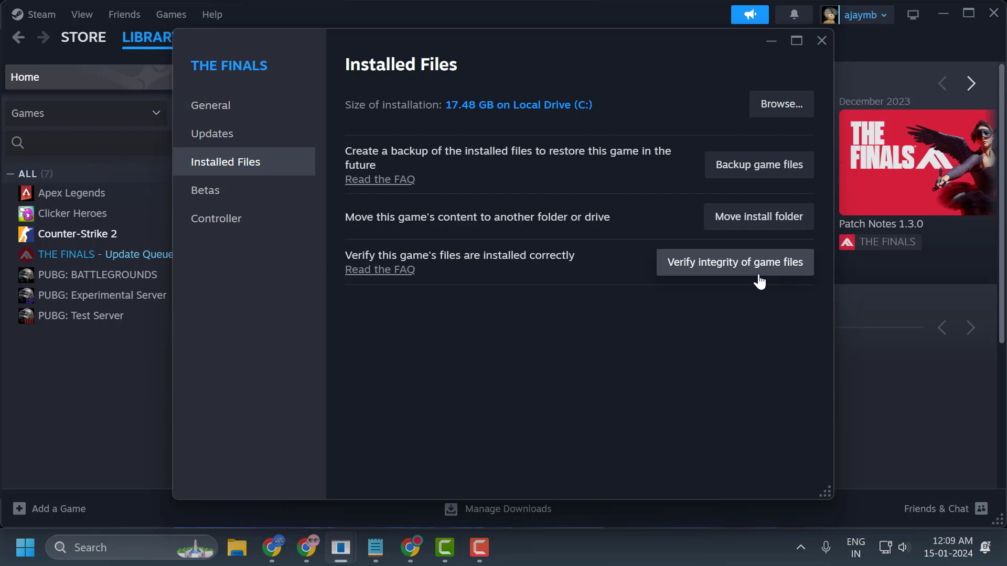
click(737, 264)
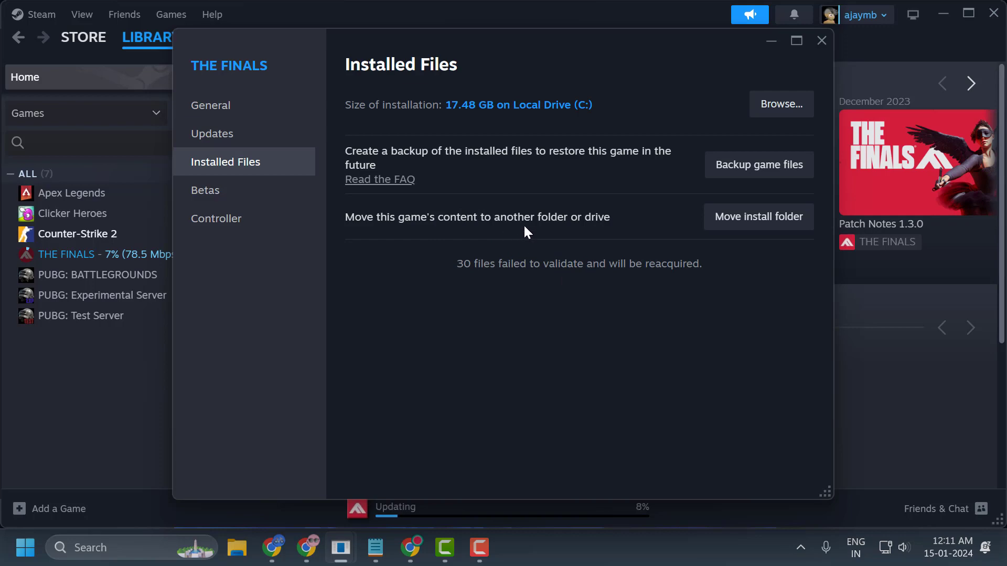
click(822, 39)
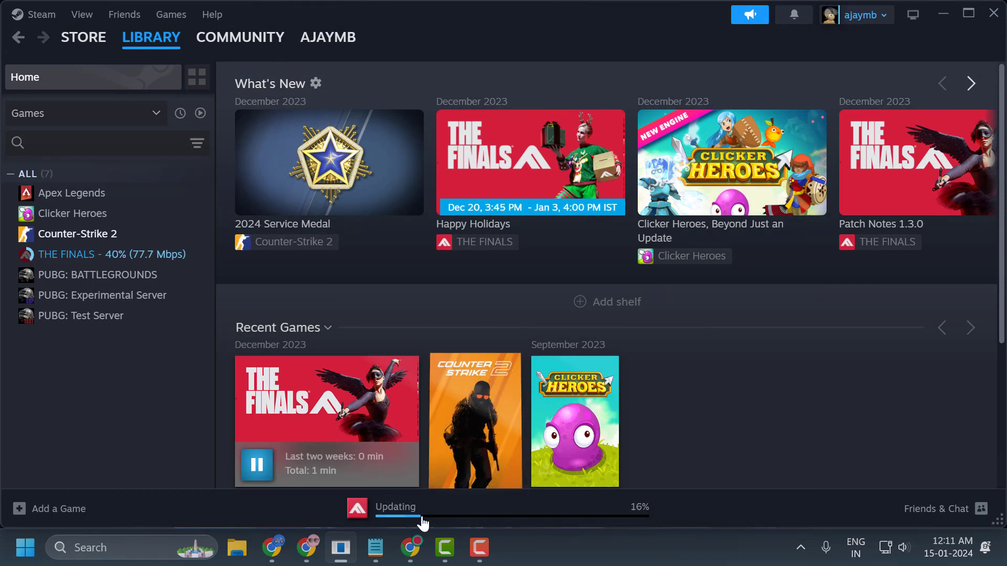
Switch to Chrome to view the open image results for rivatuner, razer cortex and discord, and minimize the browser.
click(411, 548)
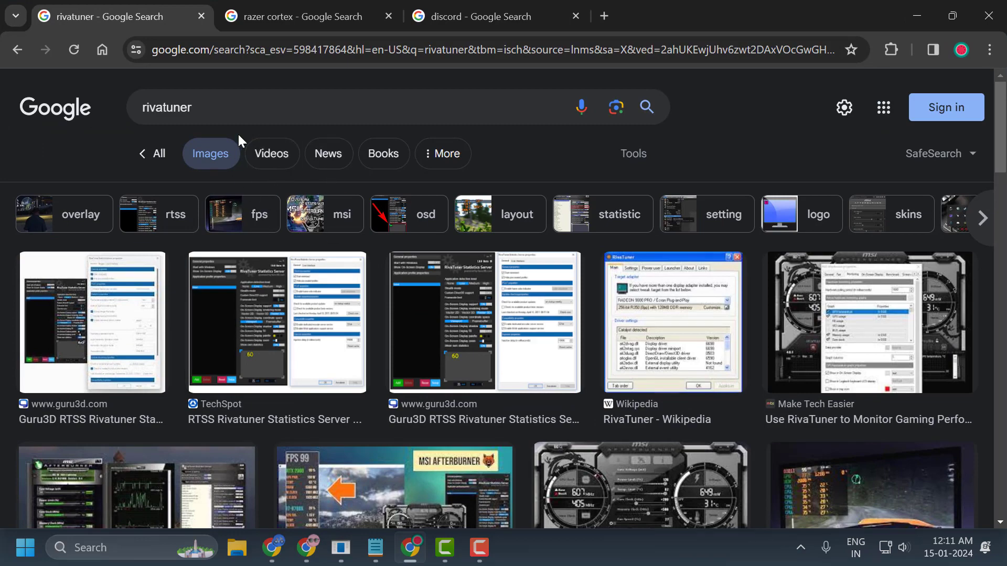
click(291, 9)
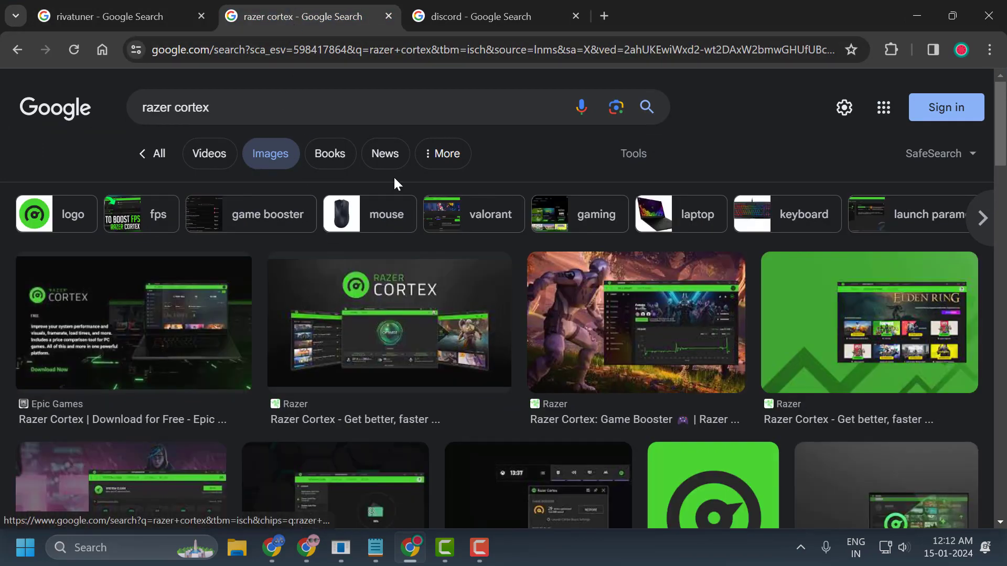
click(488, 23)
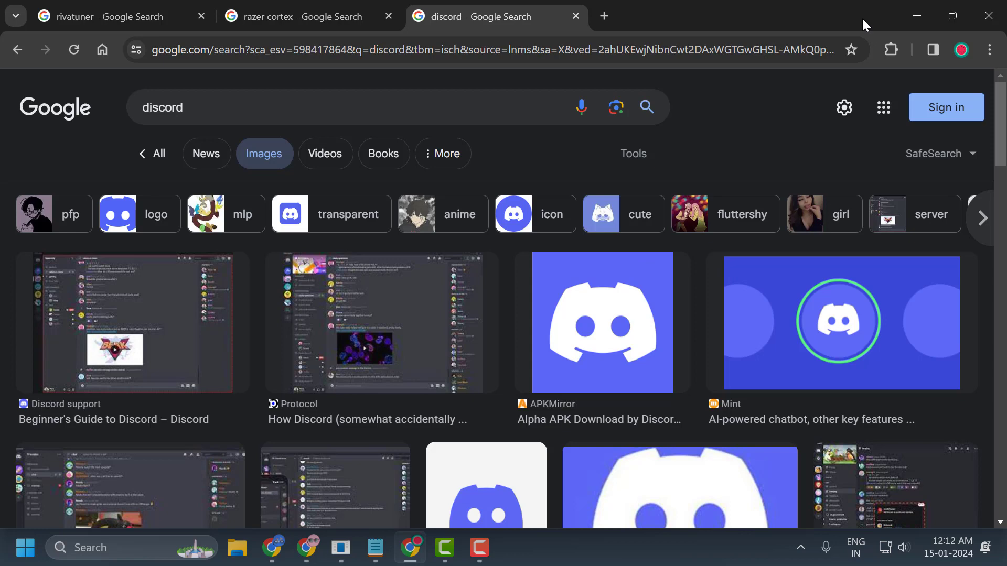
click(917, 15)
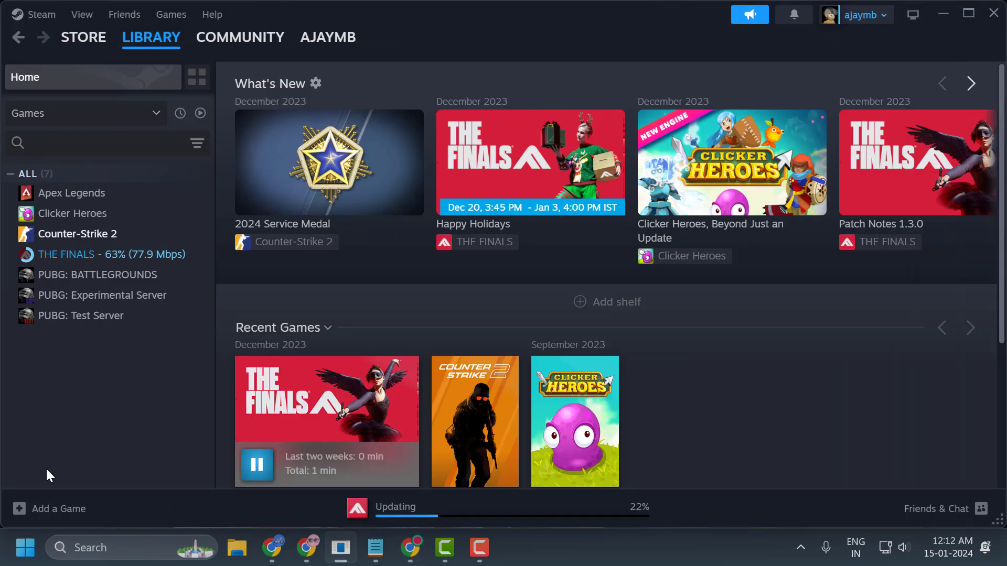
Review the running apps and background processes in Task Manager, and return to the desktop.
right_click(21, 553)
click(93, 356)
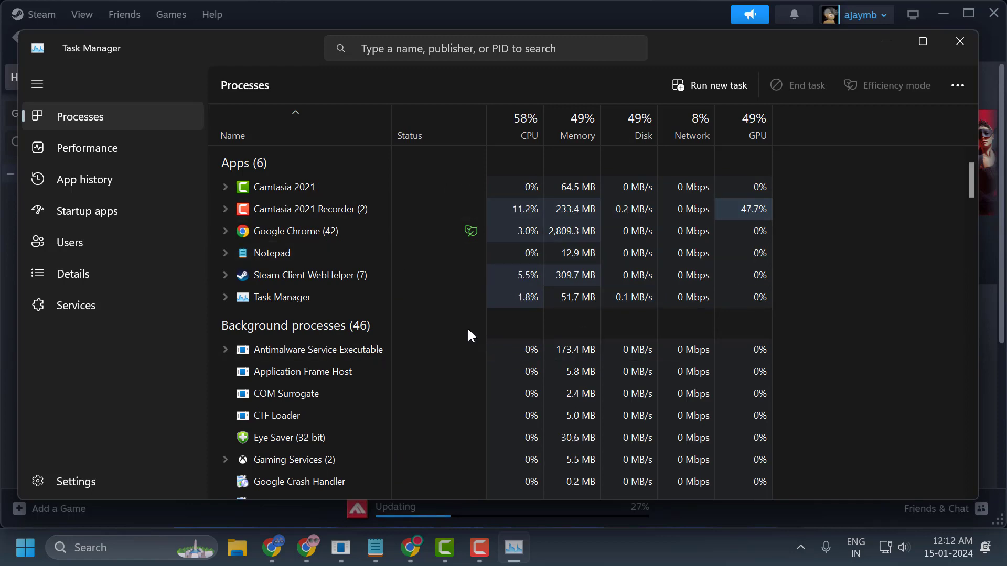
scroll(355, 348, down, 1)
scroll(356, 350, up, 1)
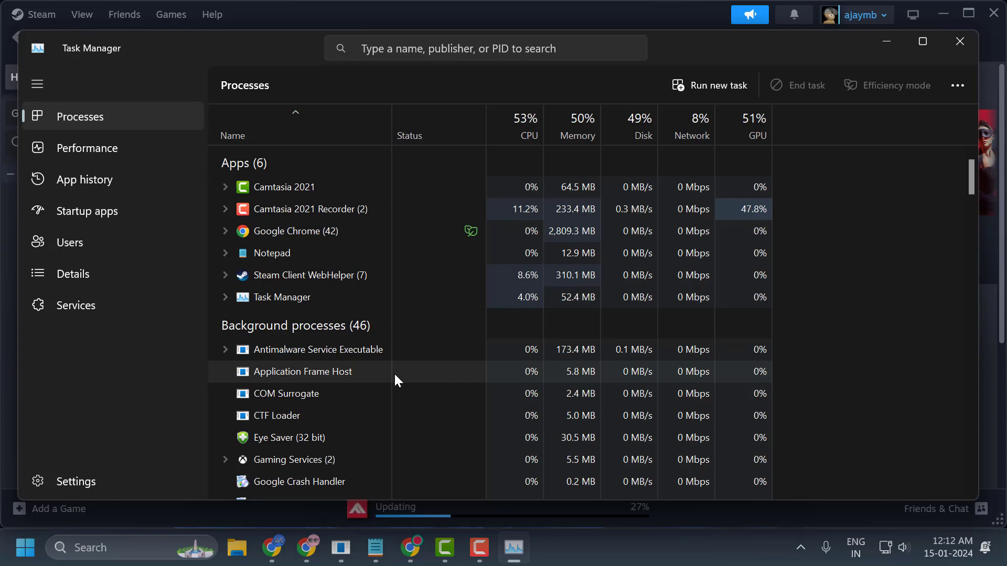
click(954, 48)
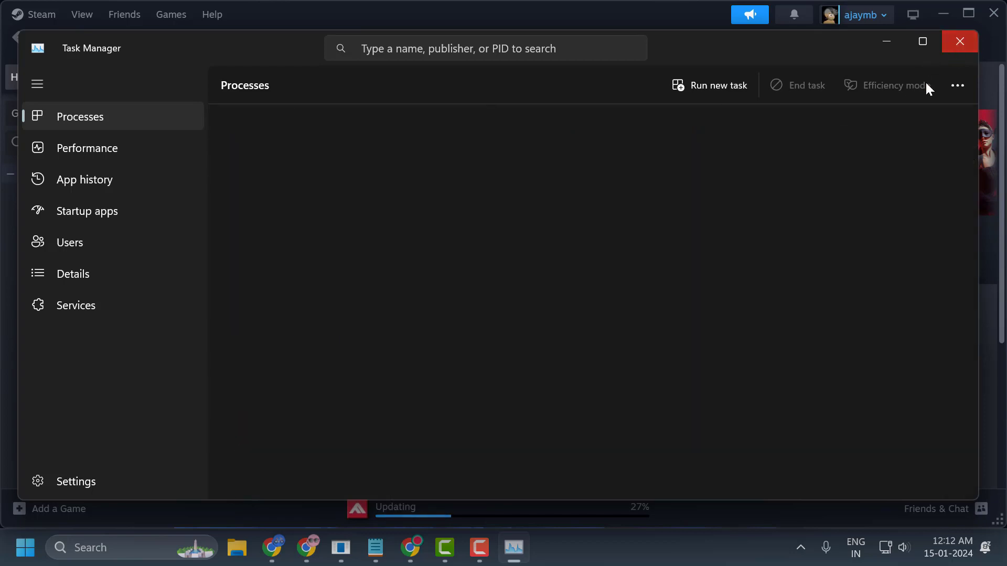
click(942, 15)
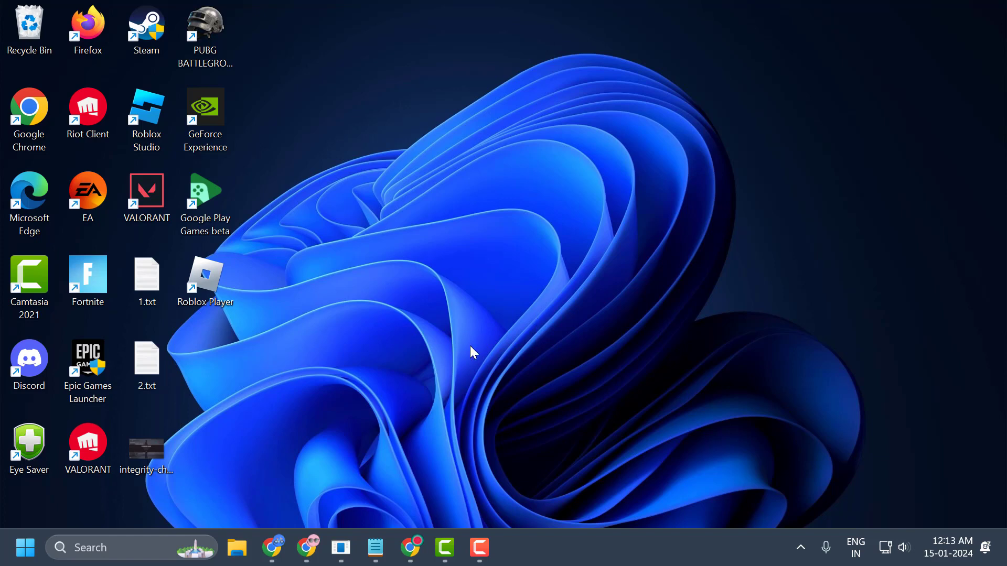
Search Windows for PowerShell, run Windows PowerShell as administrator and approve the elevation request.
click(168, 537)
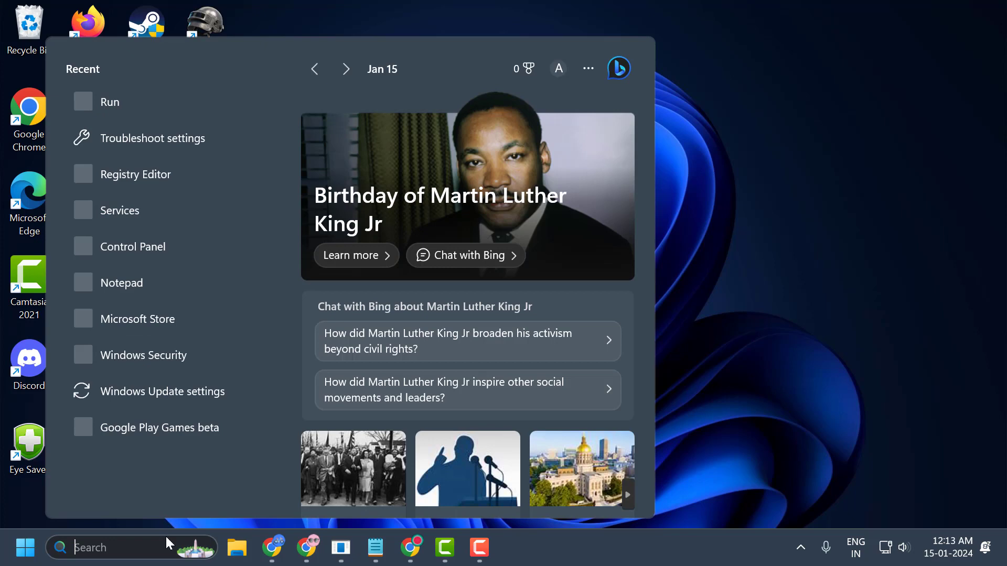
text(powe)
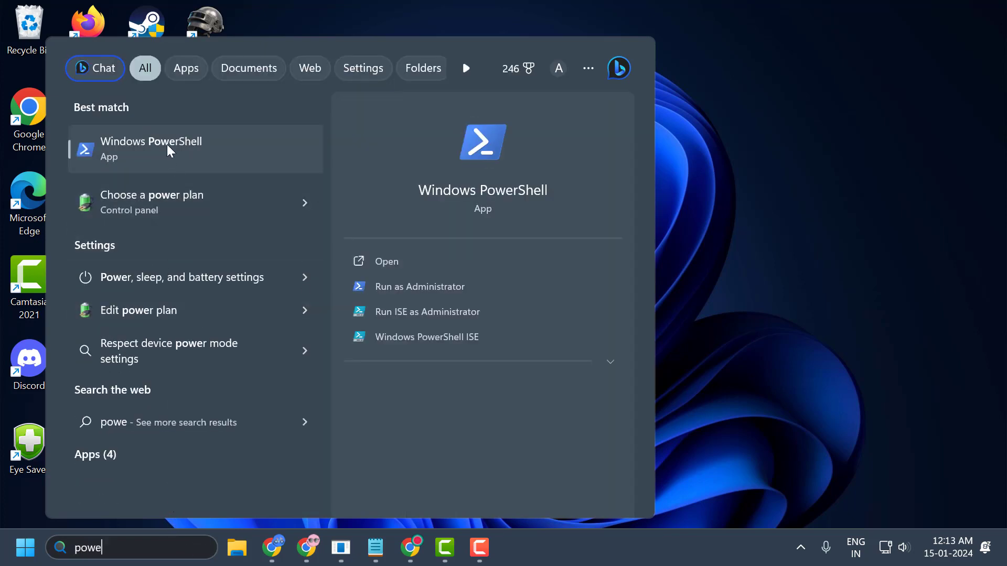
right_click(171, 160)
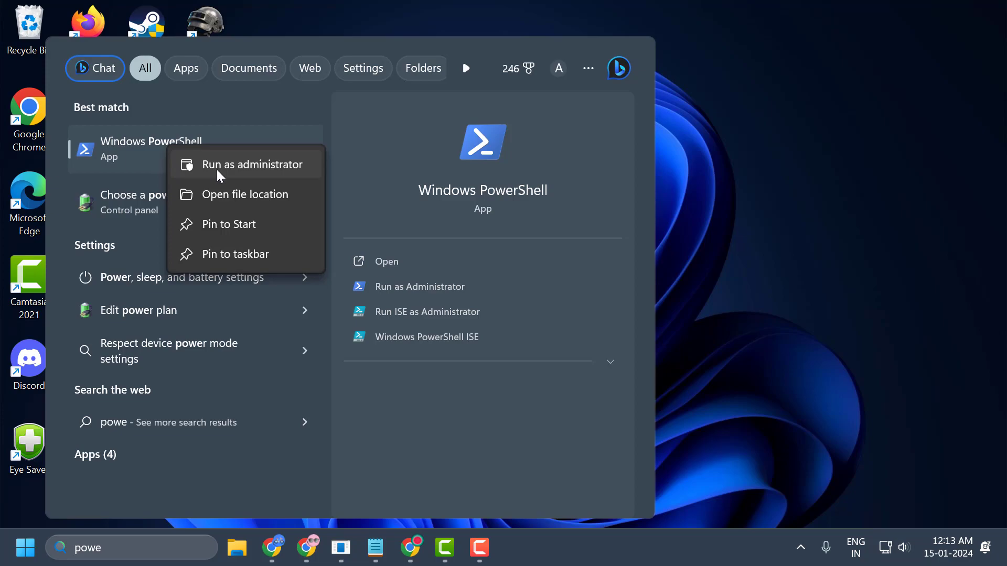
click(219, 167)
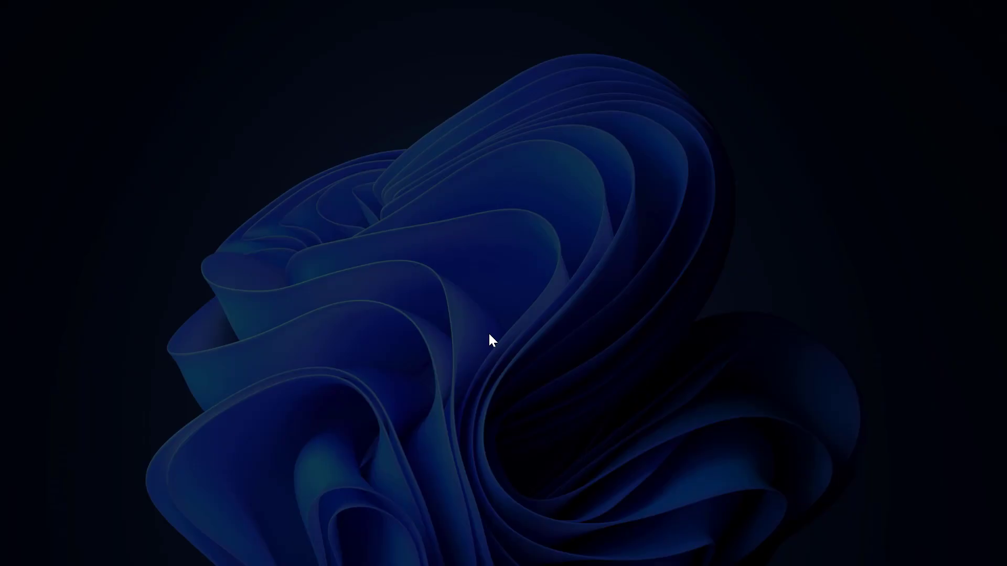
click(489, 332)
Switch to 2.txt in Notepad, copy the command "bcdedit /set dtrace OFF" and minimize Notepad.
click(375, 548)
drag(269, 182, 270, 198)
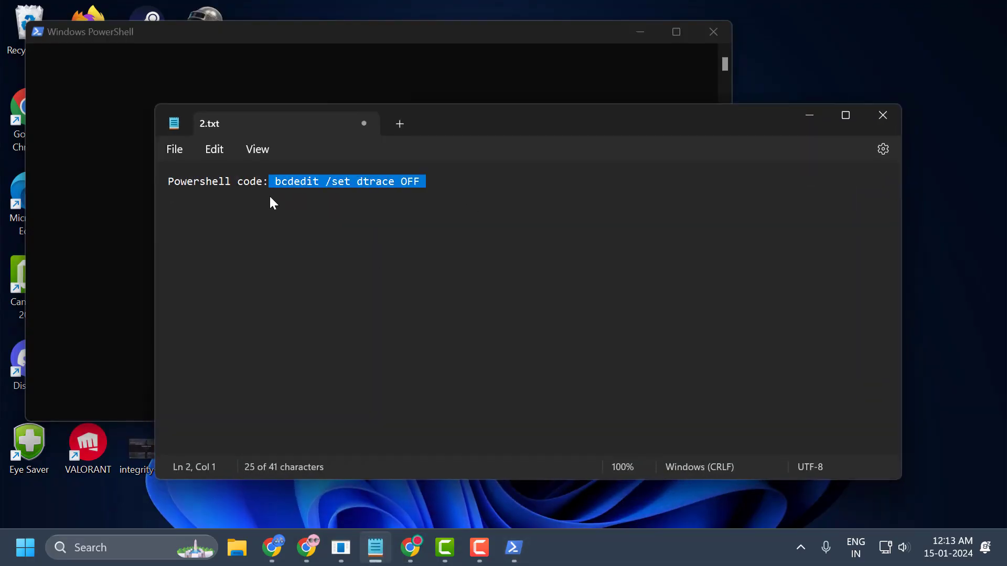
right_click(312, 181)
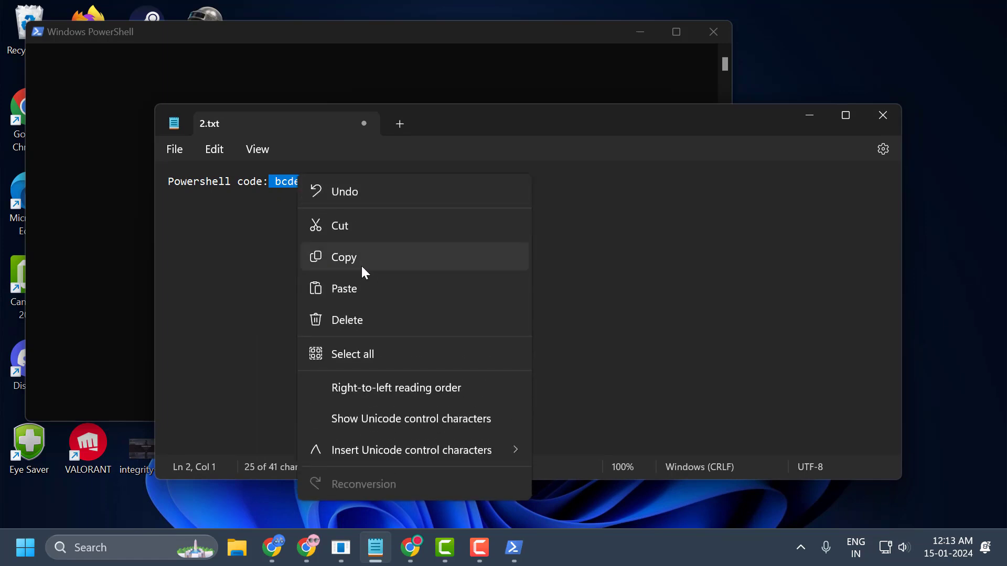
click(362, 265)
click(816, 119)
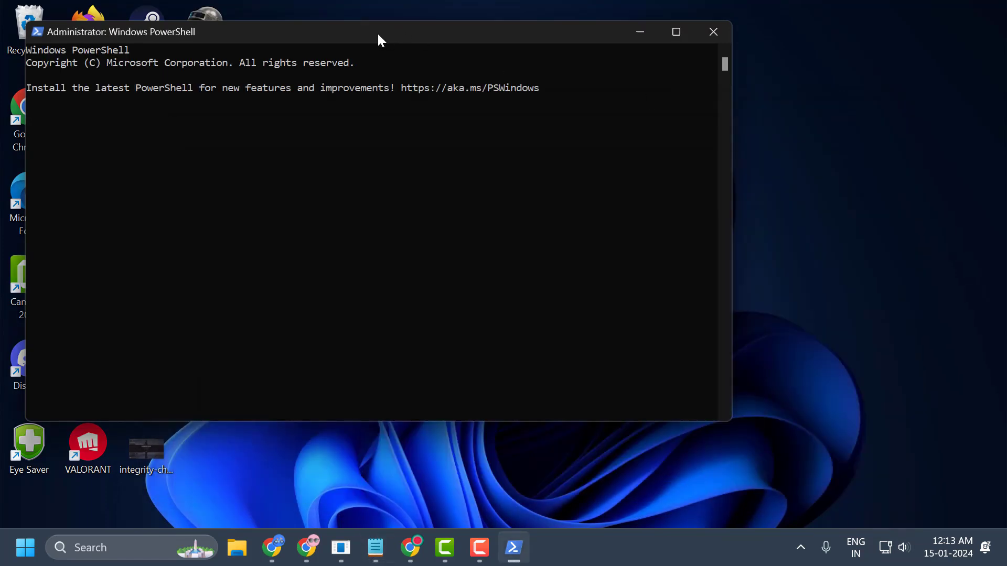
Paste and run "bcdedit /set dtrace OFF" in the administrator PowerShell window, and close PowerShell.
right_click(378, 34)
mouse_move(421, 162)
click(524, 198)
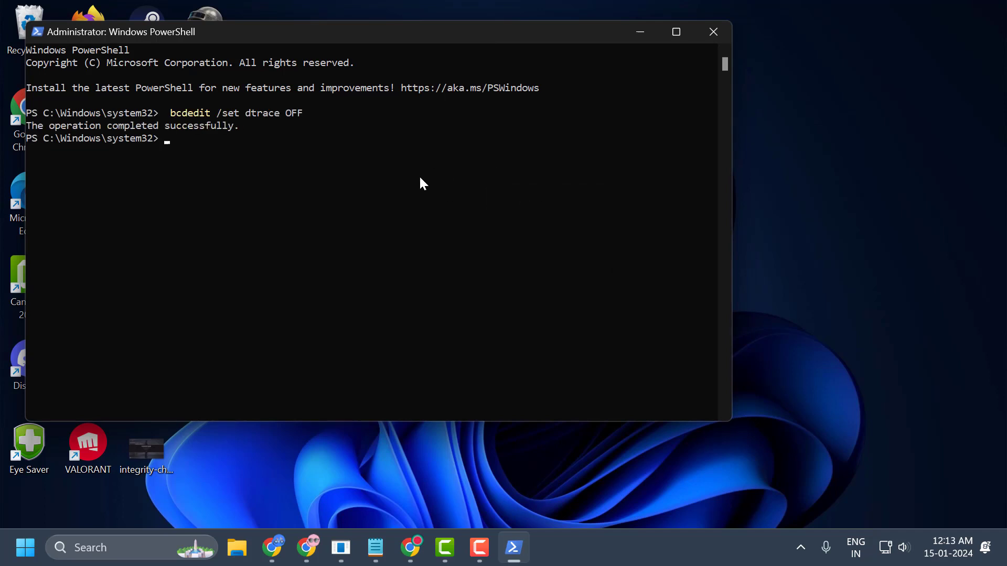
click(713, 32)
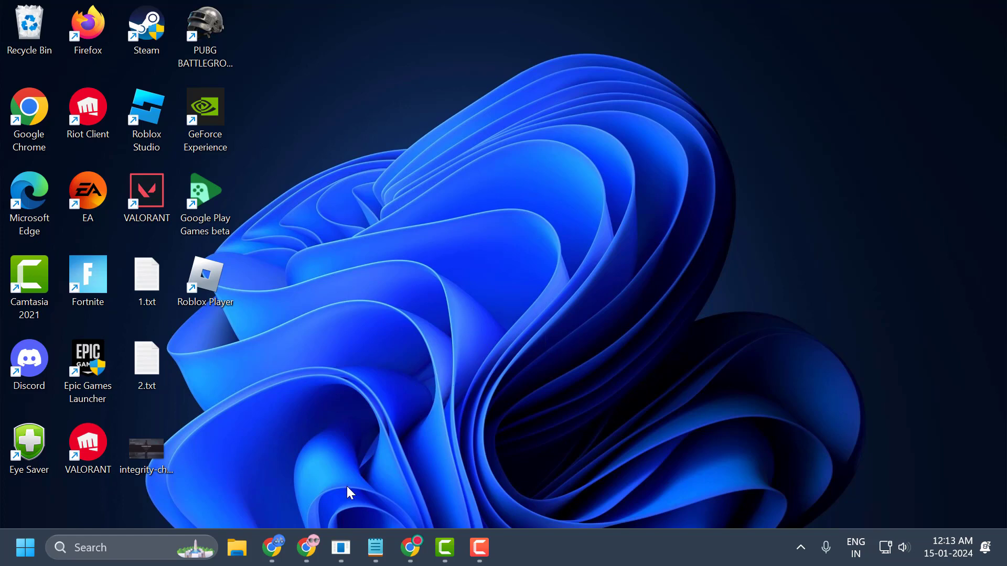
Switch to Steam, look up the Uninstall option among THE FINALS' management options, and minimize Steam.
click(341, 548)
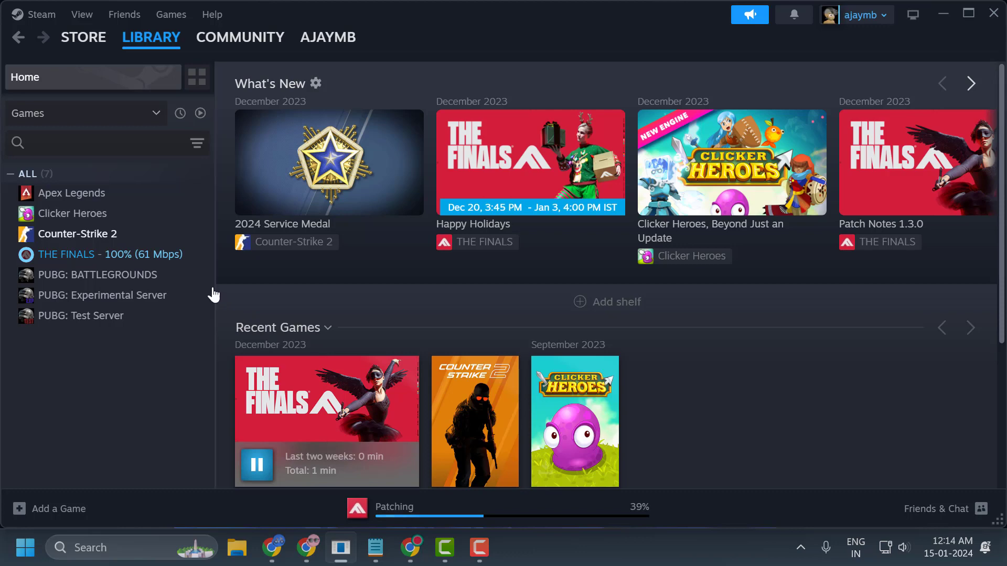
right_click(140, 258)
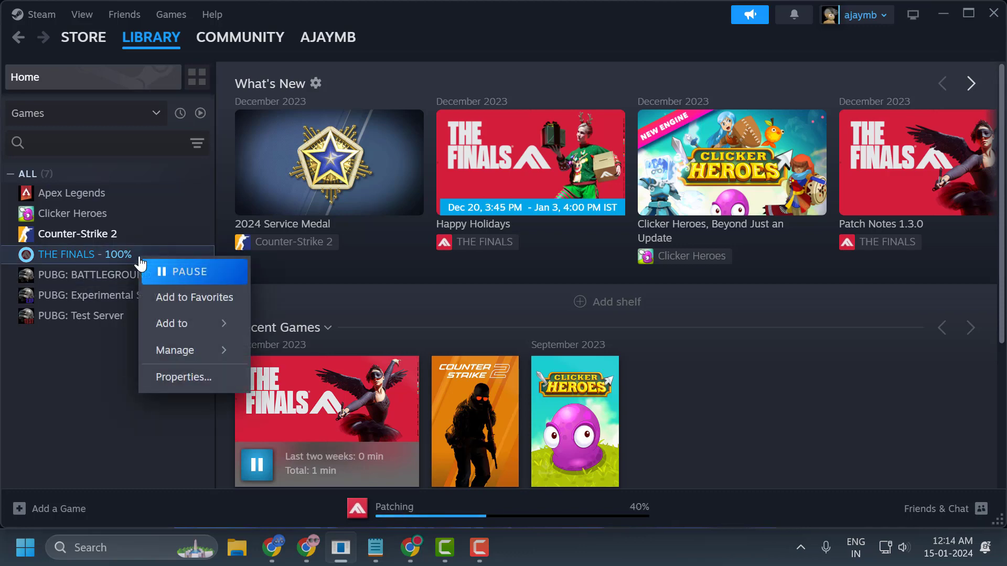
mouse_move(196, 351)
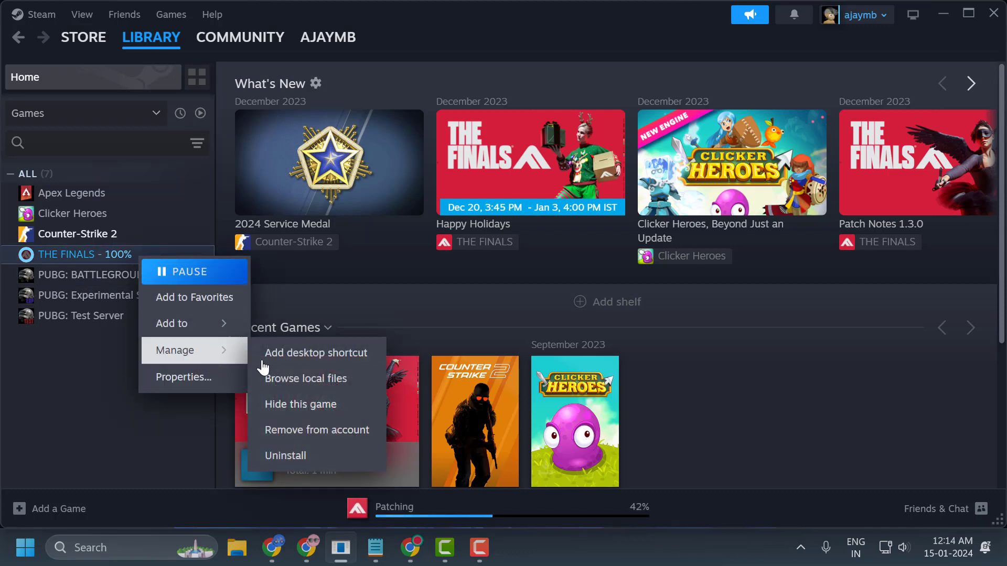
click(286, 456)
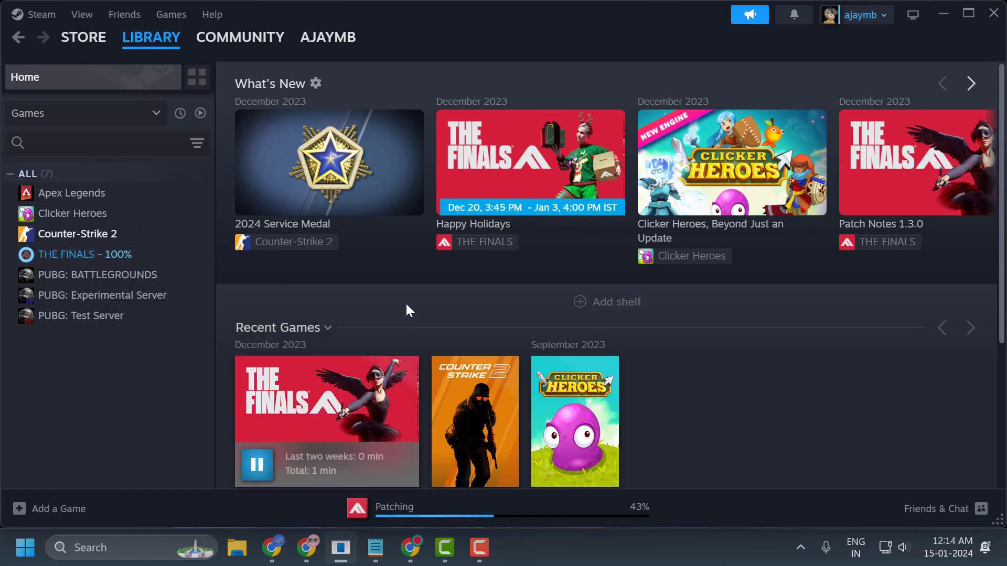
click(943, 14)
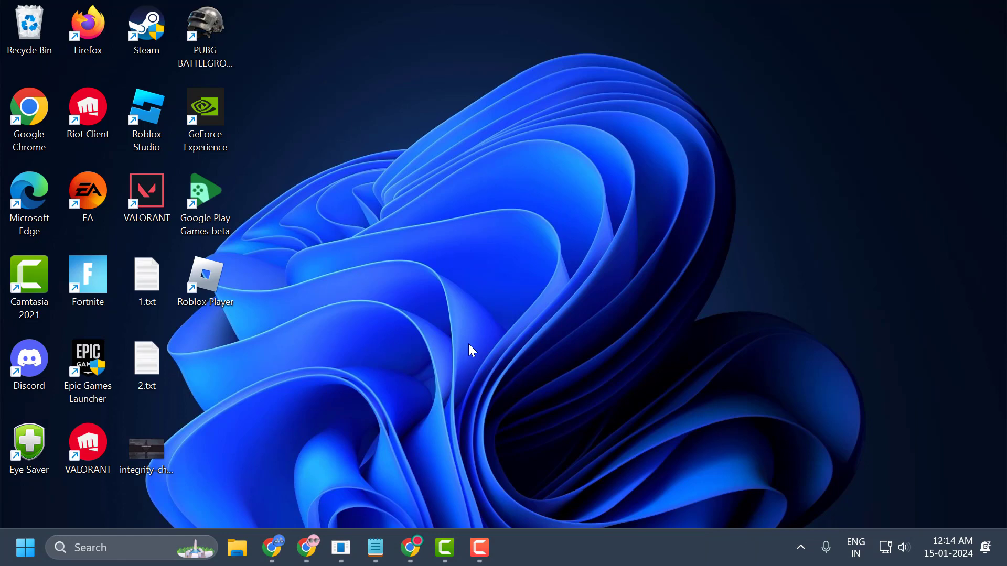